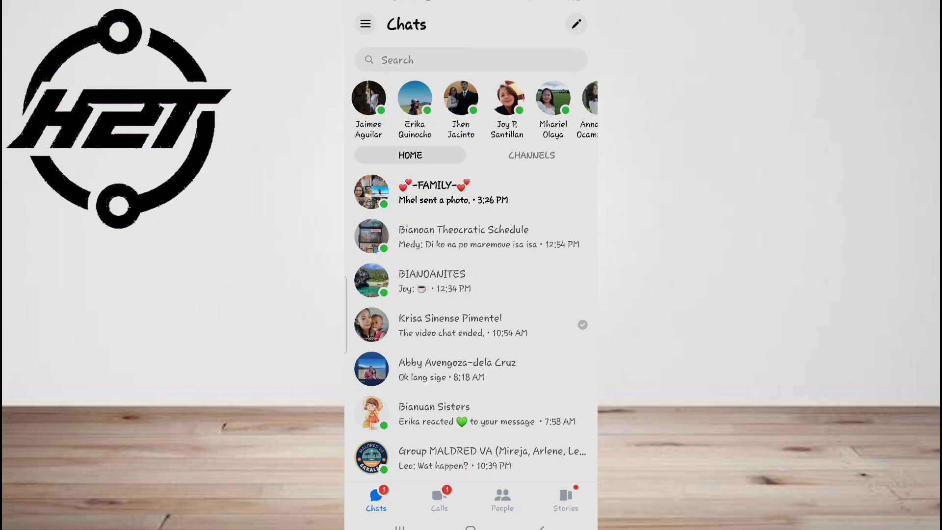
click(365, 24)
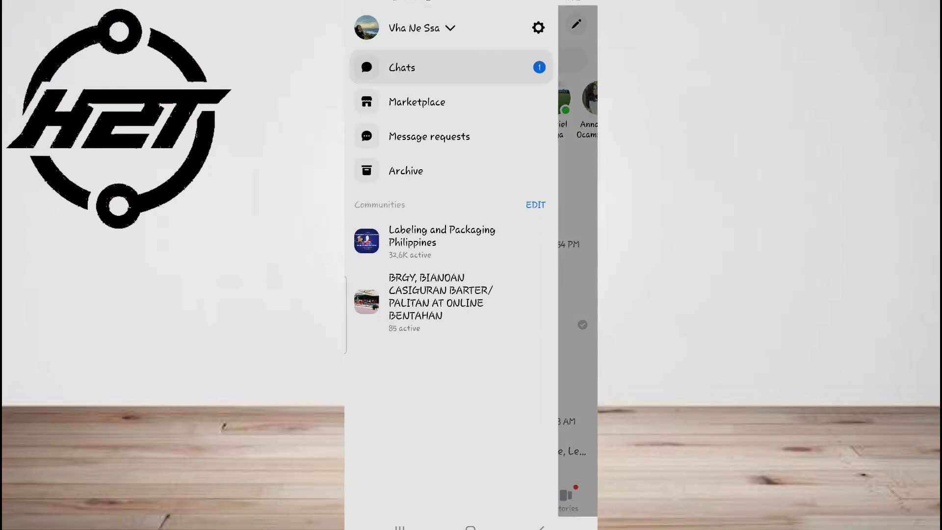
click(548, 389)
Close the side menu, select GCash under Add payment method, and submit it with Next
click(559, 384)
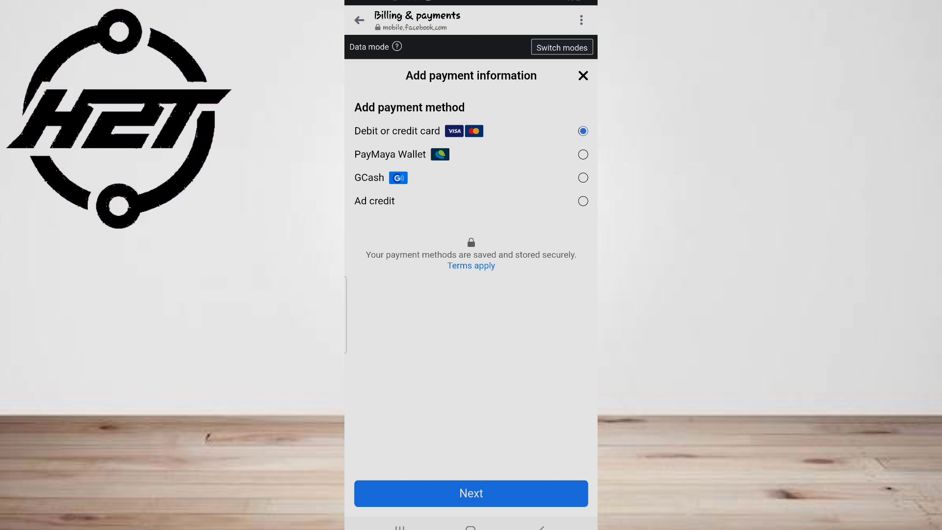
click(584, 178)
click(471, 493)
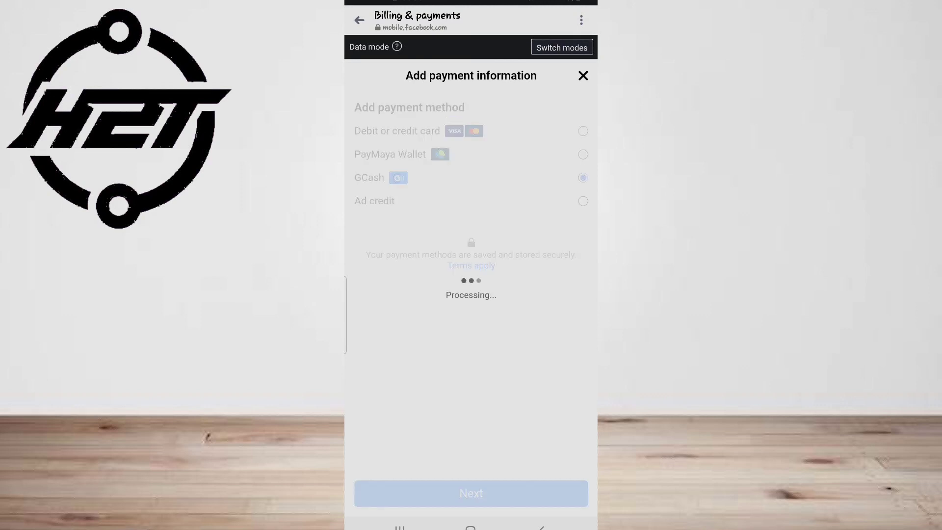